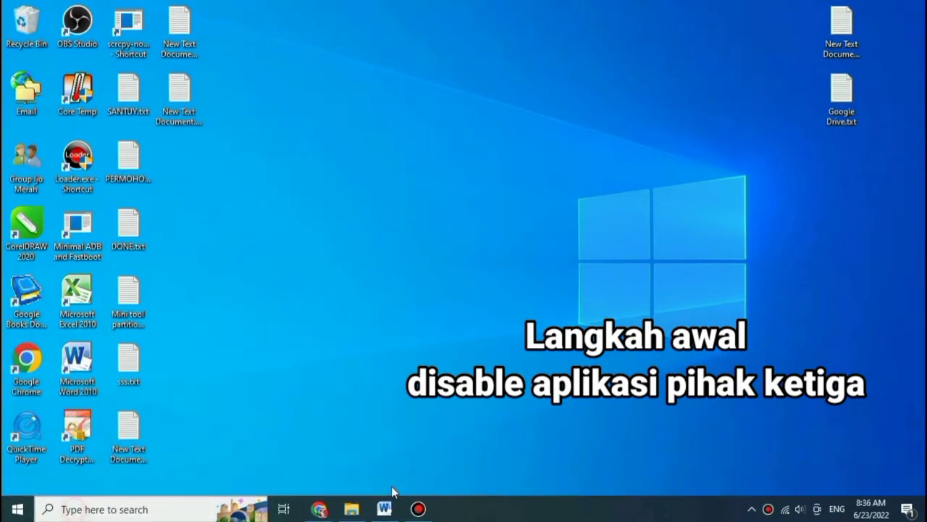
Step: Search Windows for "run" and open the Run dialog
{"action": "key", "text": "super+s"}
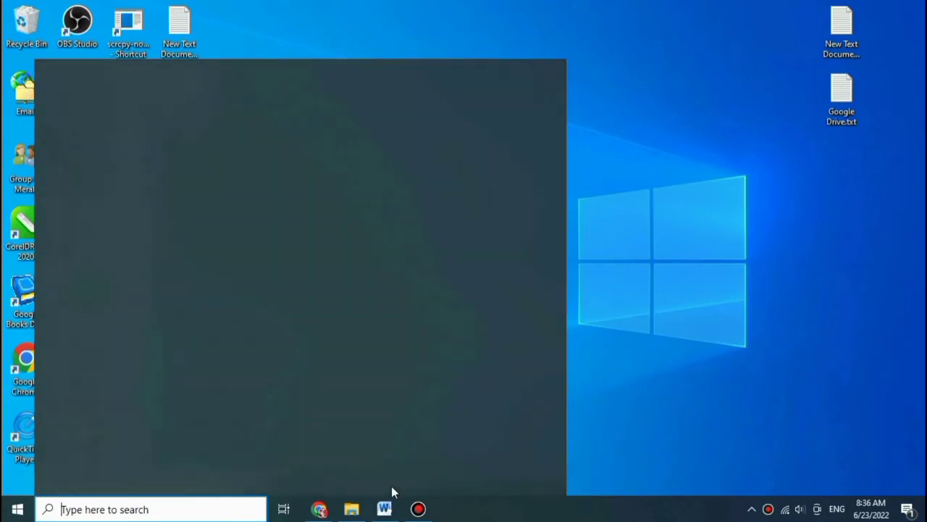
{"action": "type", "text": "r"}
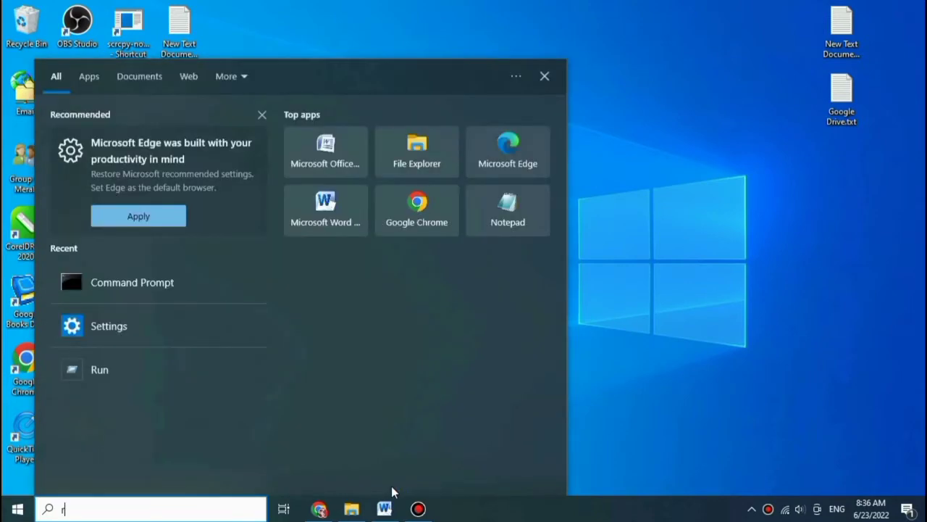
{"action": "type", "text": "un"}
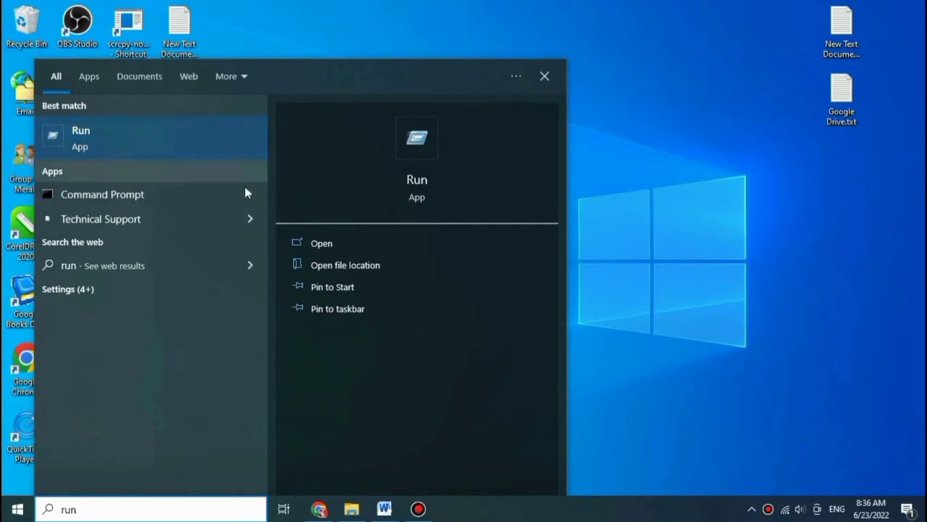
{"action": "left_click", "coordinate": [330, 245]}
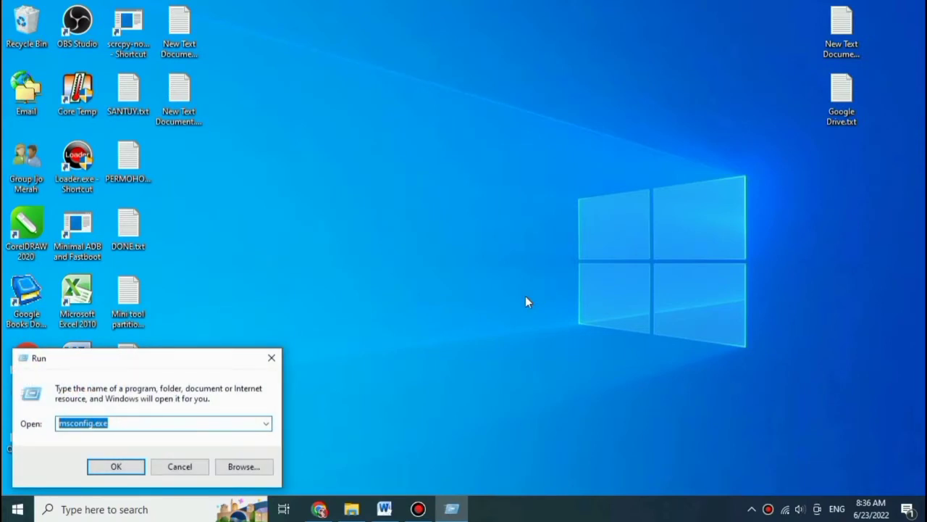
Step: Launch the Services console by running services.msc
{"action": "type", "text": "ser"}
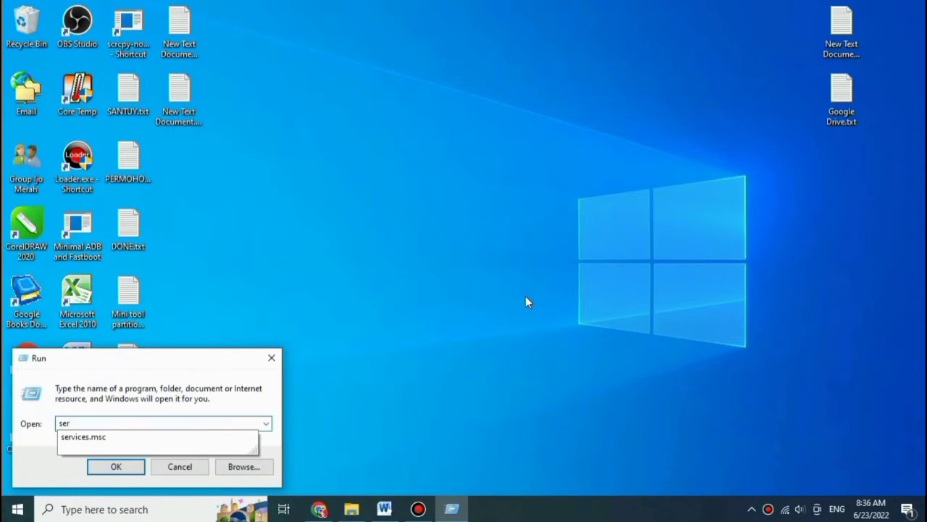
{"action": "type", "text": "c"}
{"action": "key", "text": "BackSpace"}
{"action": "type", "text": "vices.msc"}
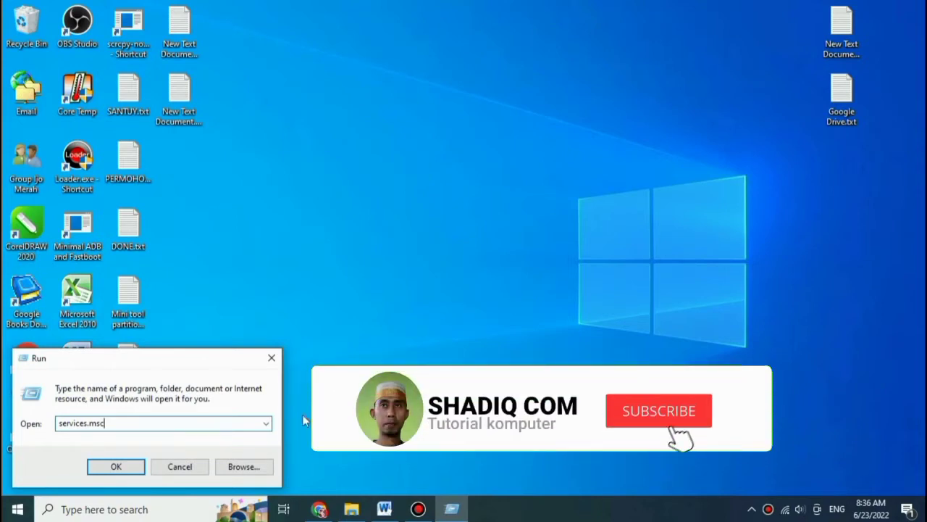
{"action": "left_click", "coordinate": [137, 466]}
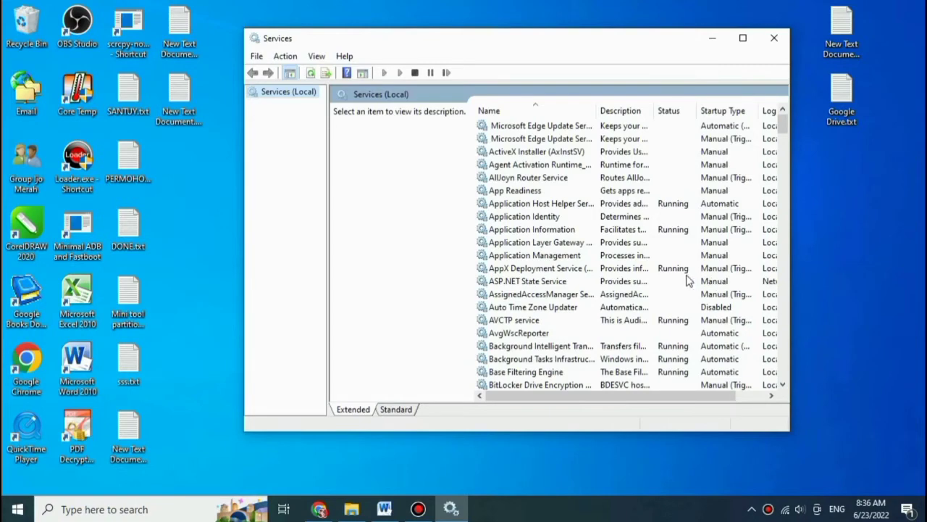
Step: Look through the list of local services, checking their status and startup types, and return to the beginning of the list
{"action": "scroll", "coordinate": [688, 281], "scroll_direction": "down", "scroll_amount": 2}
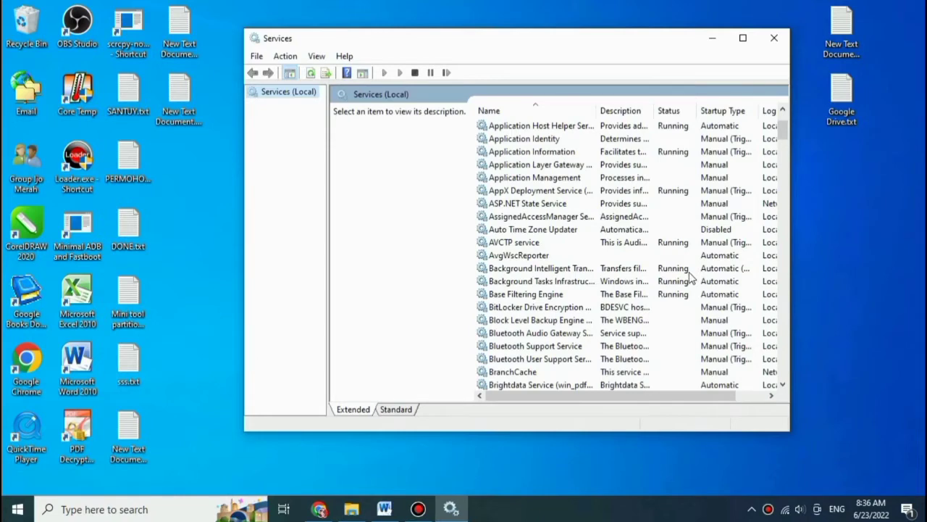
{"action": "scroll", "coordinate": [690, 276], "scroll_direction": "down", "scroll_amount": 20}
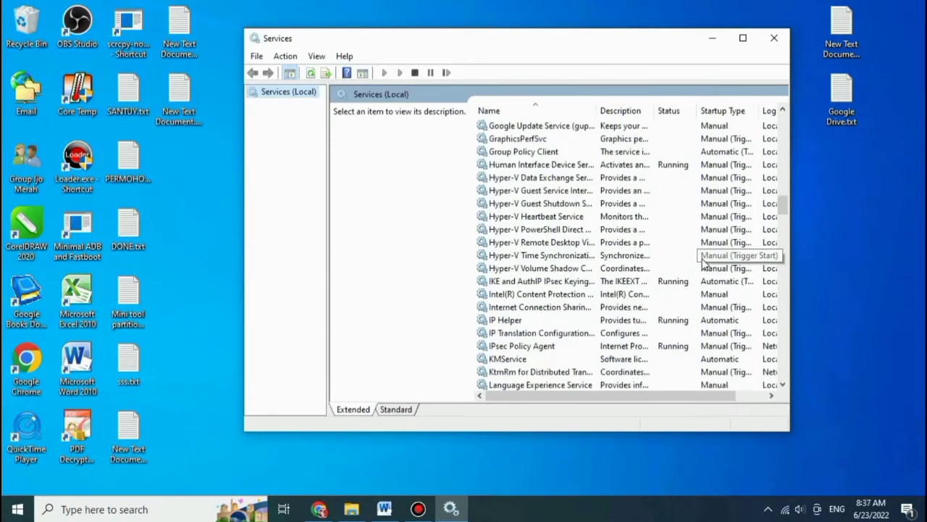
{"action": "scroll", "coordinate": [704, 263], "scroll_direction": "down", "scroll_amount": 4}
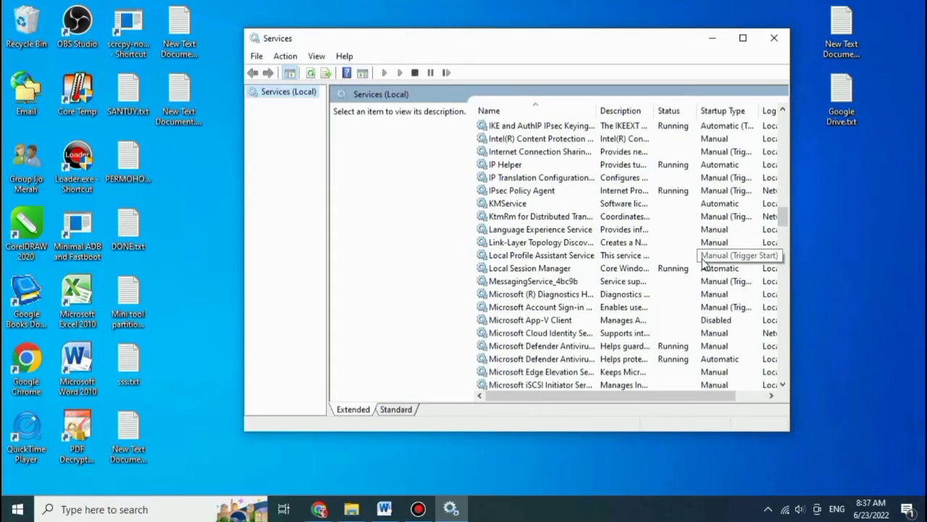
{"action": "scroll", "coordinate": [704, 264], "scroll_direction": "down", "scroll_amount": 2}
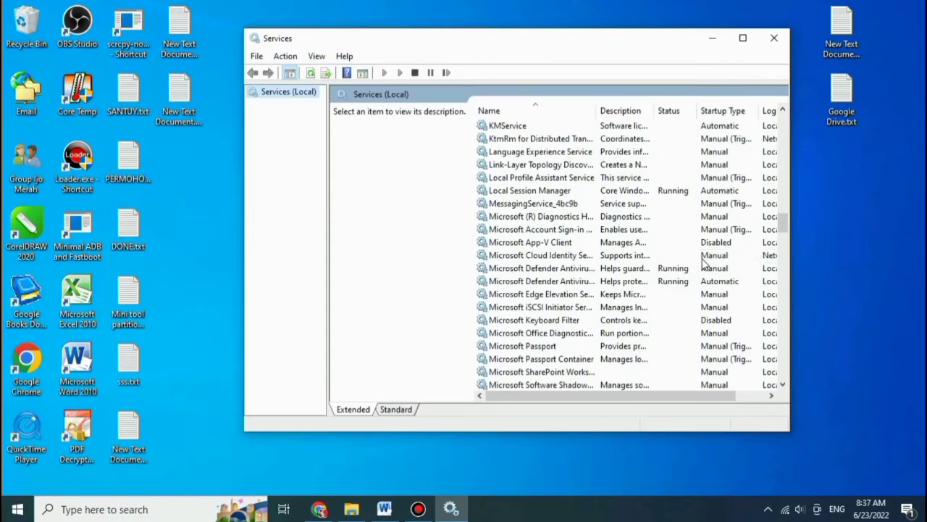
{"action": "scroll", "coordinate": [703, 263], "scroll_direction": "down", "scroll_amount": 2}
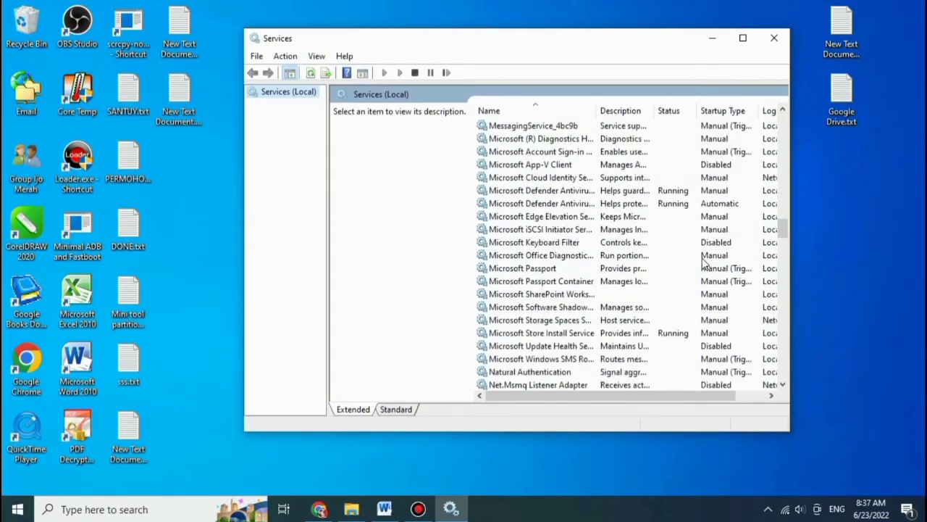
{"action": "scroll", "coordinate": [704, 264], "scroll_direction": "down", "scroll_amount": 1}
{"action": "scroll", "coordinate": [703, 264], "scroll_direction": "down", "scroll_amount": 1}
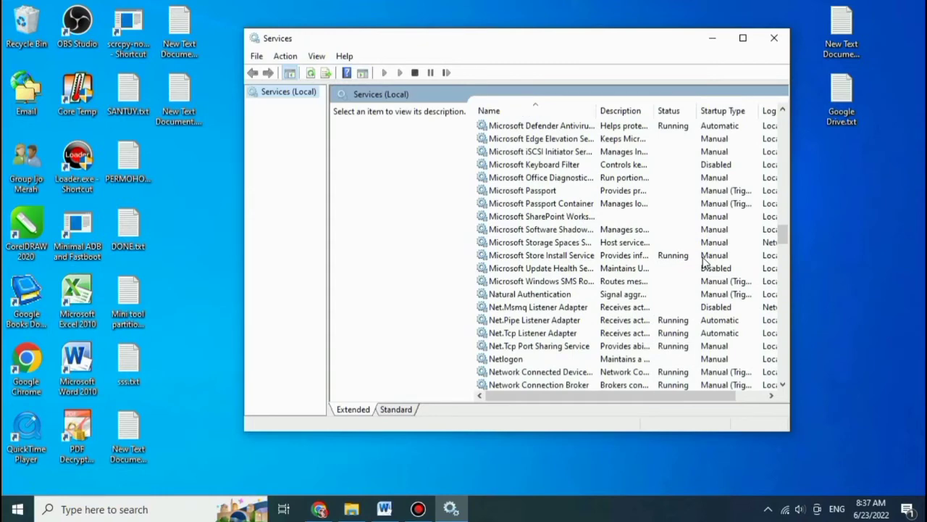
{"action": "scroll", "coordinate": [704, 263], "scroll_direction": "down", "scroll_amount": 1}
{"action": "scroll", "coordinate": [704, 264], "scroll_direction": "down", "scroll_amount": 2}
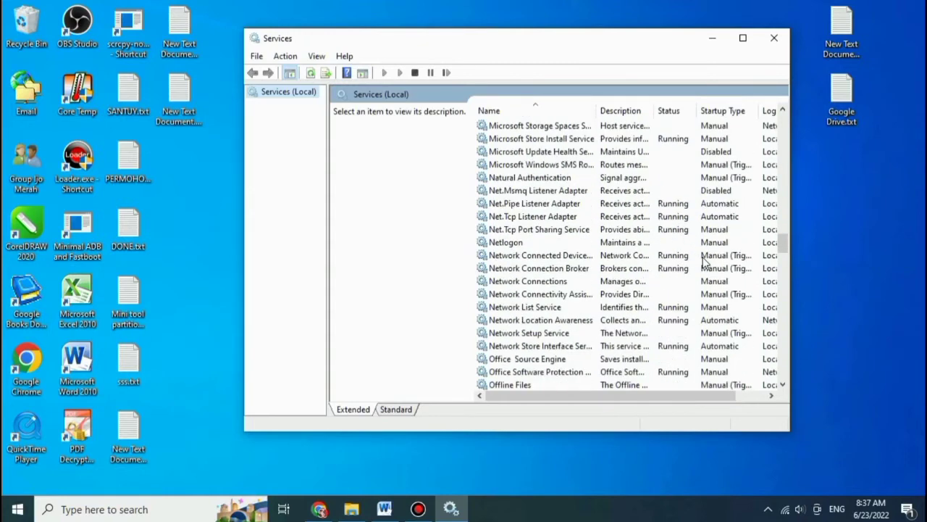
{"action": "scroll", "coordinate": [703, 263], "scroll_direction": "down", "scroll_amount": 3}
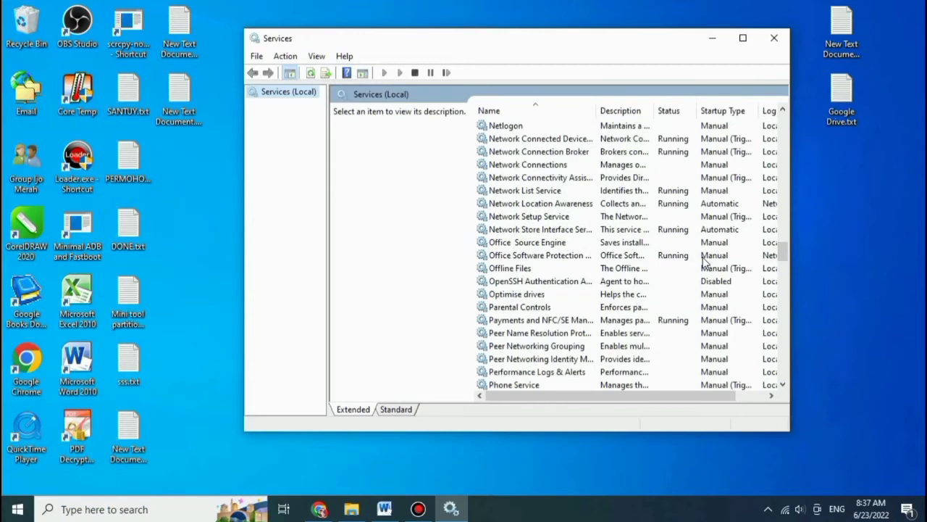
{"action": "scroll", "coordinate": [703, 262], "scroll_direction": "down", "scroll_amount": 2}
{"action": "scroll", "coordinate": [704, 262], "scroll_direction": "down", "scroll_amount": 6}
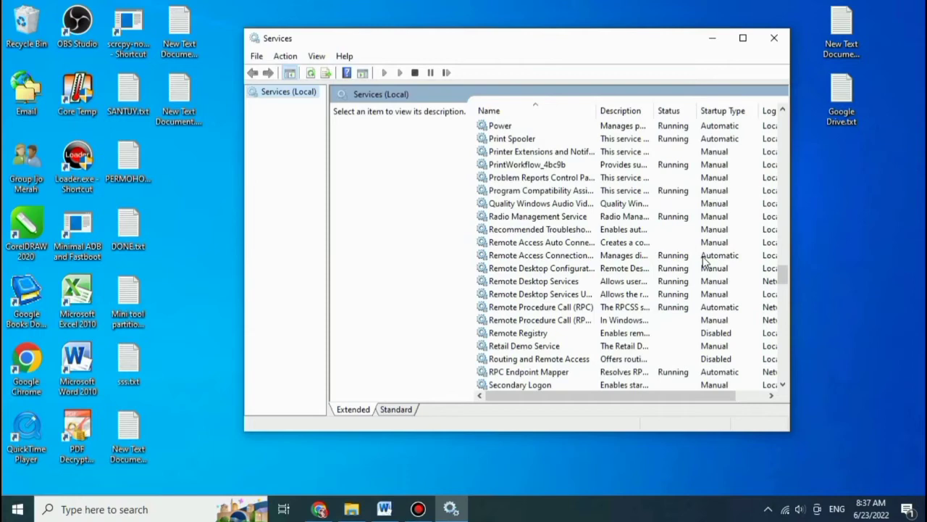
{"action": "scroll", "coordinate": [705, 260], "scroll_direction": "down", "scroll_amount": 3}
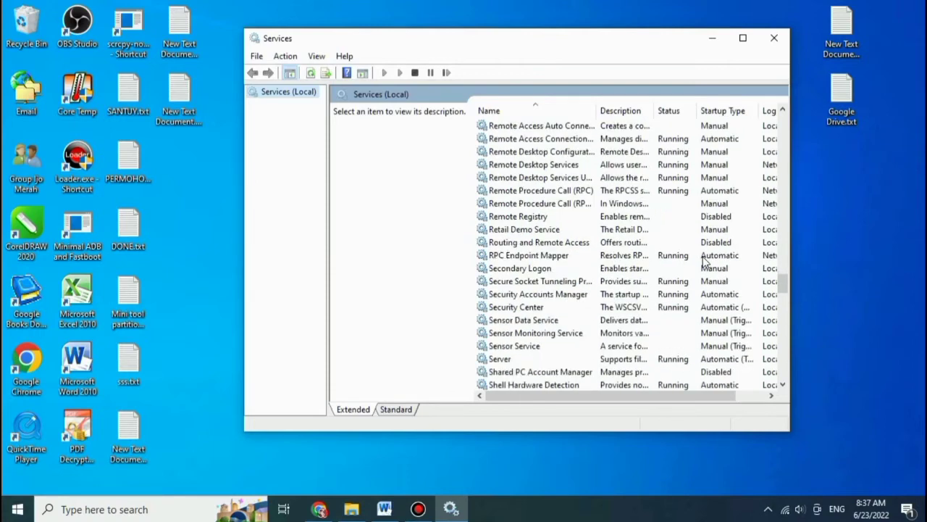
{"action": "scroll", "coordinate": [500, 239], "scroll_direction": "up", "scroll_amount": 20}
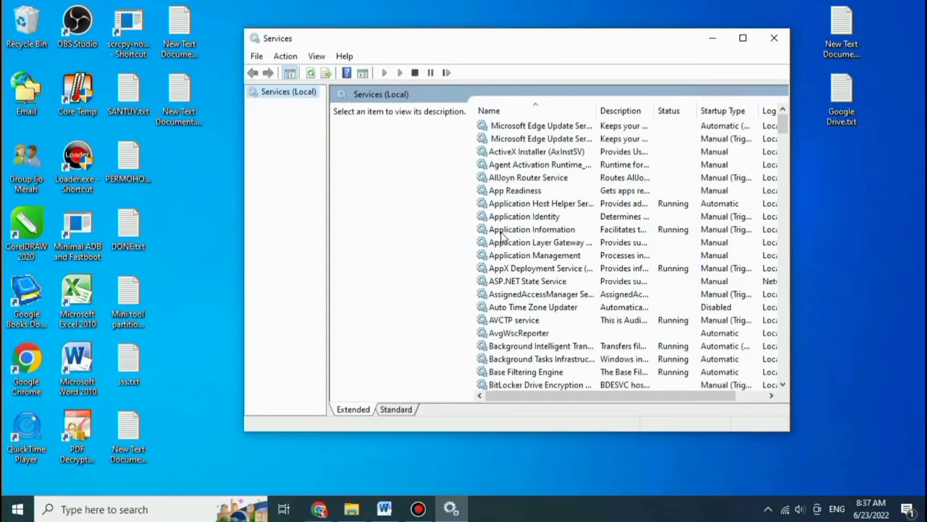
Step: Try setting the Application Information service's startup type to Disabled, discard the change and close the Services console
{"action": "left_click", "coordinate": [501, 231]}
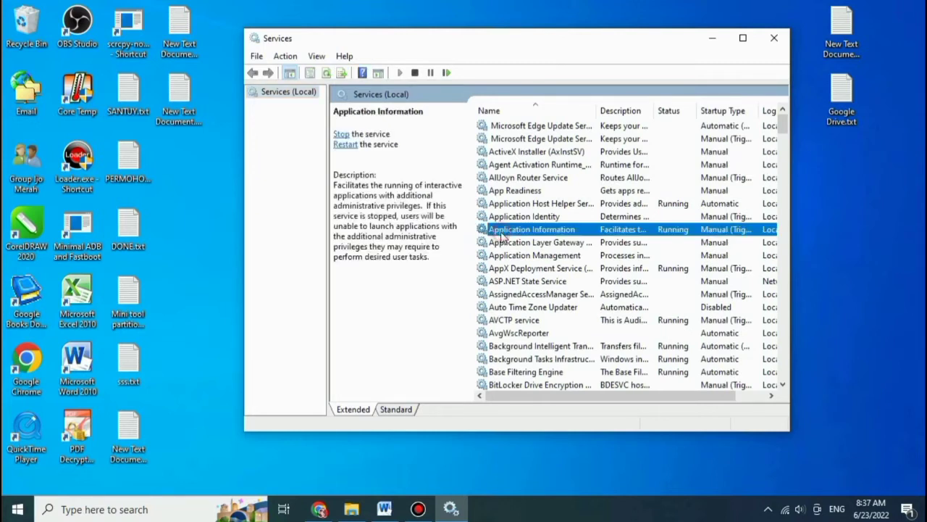
{"action": "right_click", "coordinate": [502, 233]}
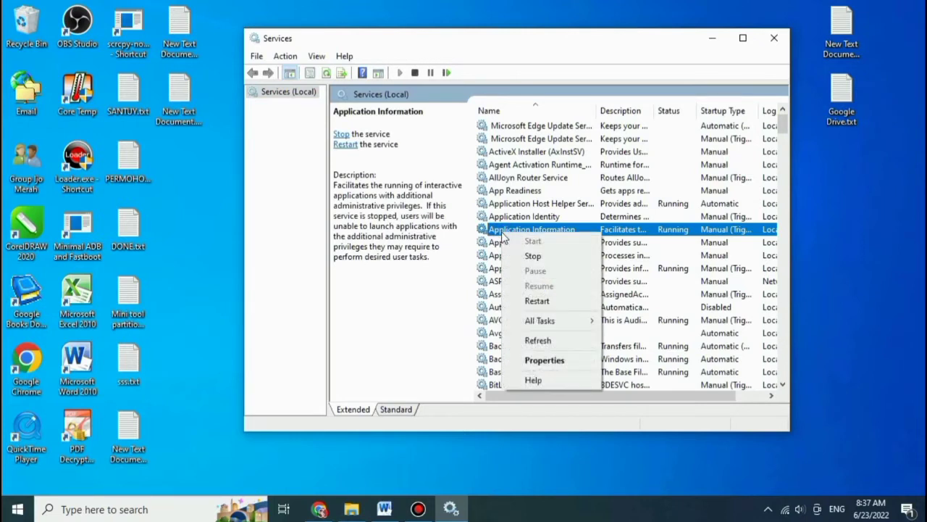
{"action": "left_click", "coordinate": [555, 360]}
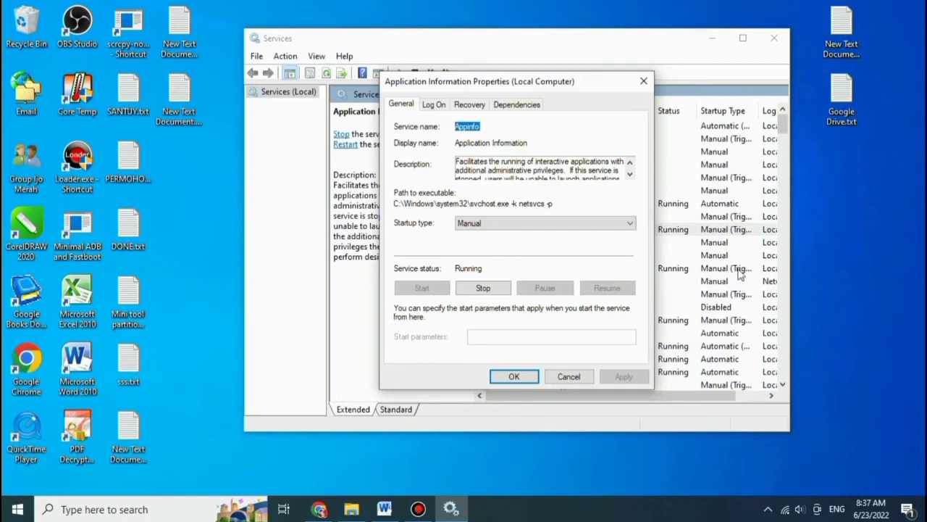
{"action": "left_click", "coordinate": [631, 225]}
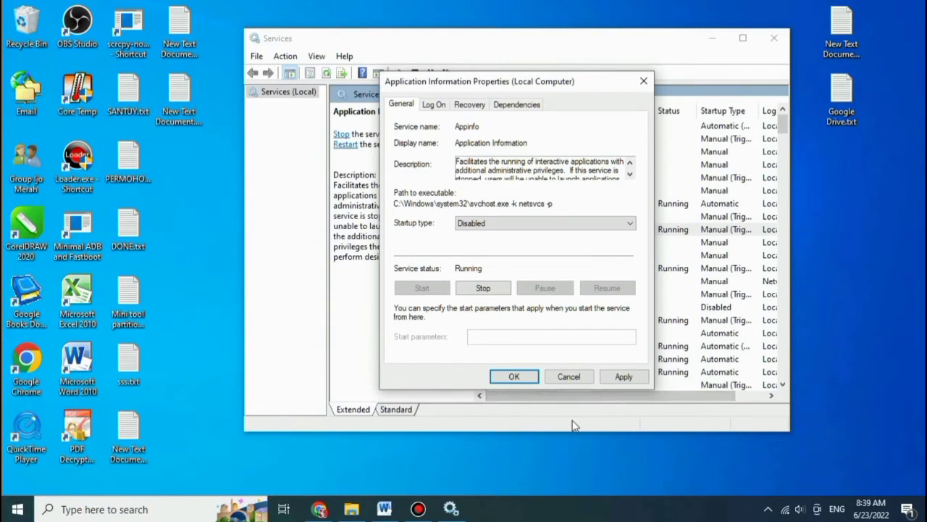
{"action": "left_click", "coordinate": [569, 377]}
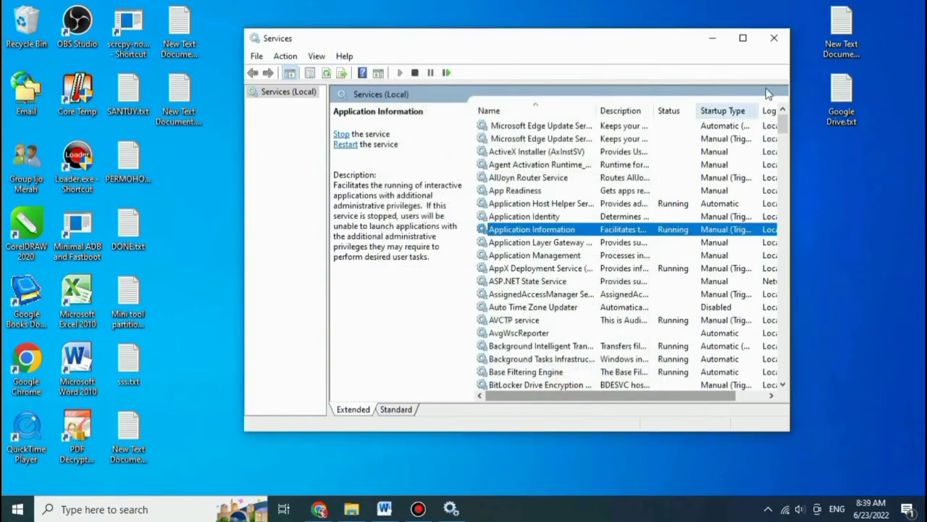
{"action": "left_click", "coordinate": [773, 37]}
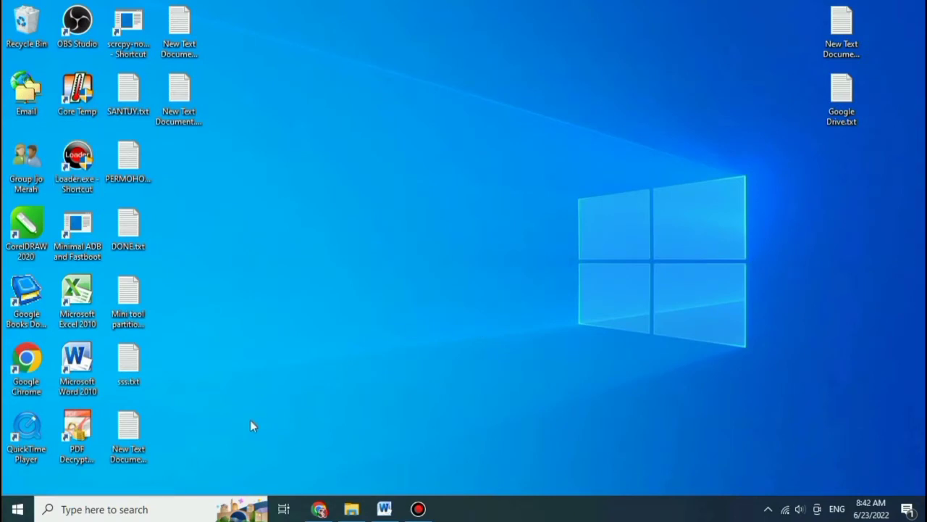
Step: Search Windows for "control" and open the Control Panel
{"action": "left_click", "coordinate": [106, 511]}
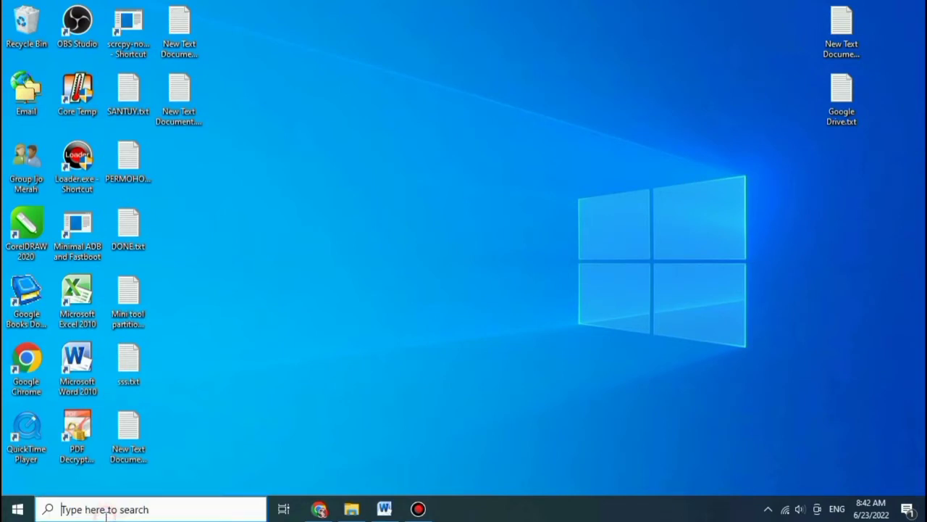
{"action": "type", "text": "c"}
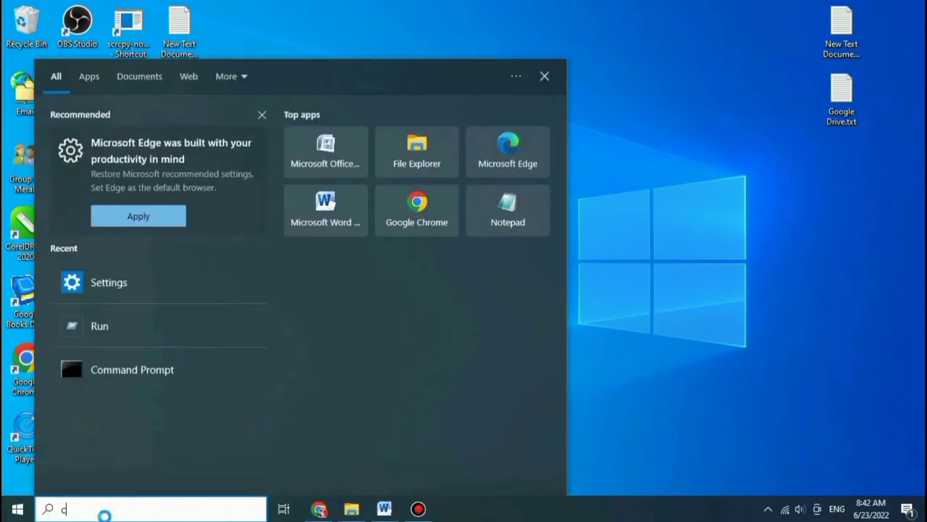
{"action": "type", "text": "ontrol"}
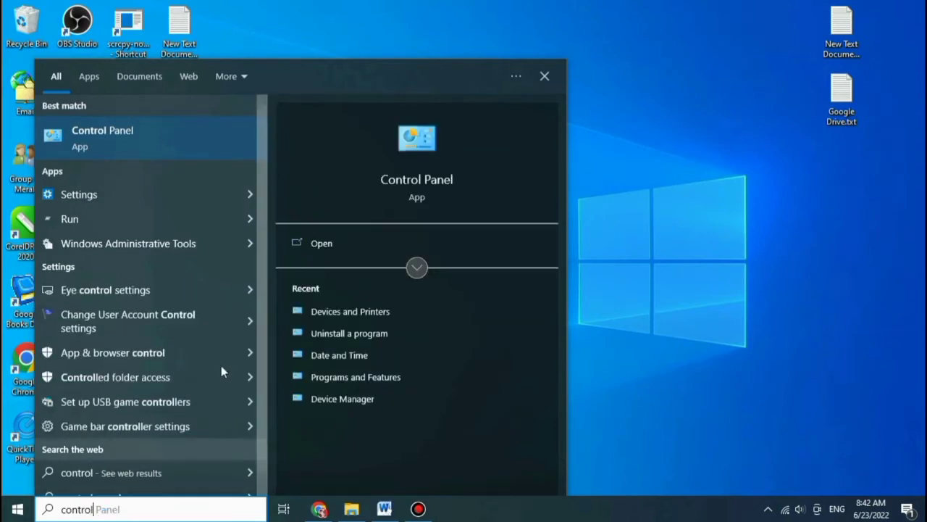
{"action": "left_click", "coordinate": [144, 145]}
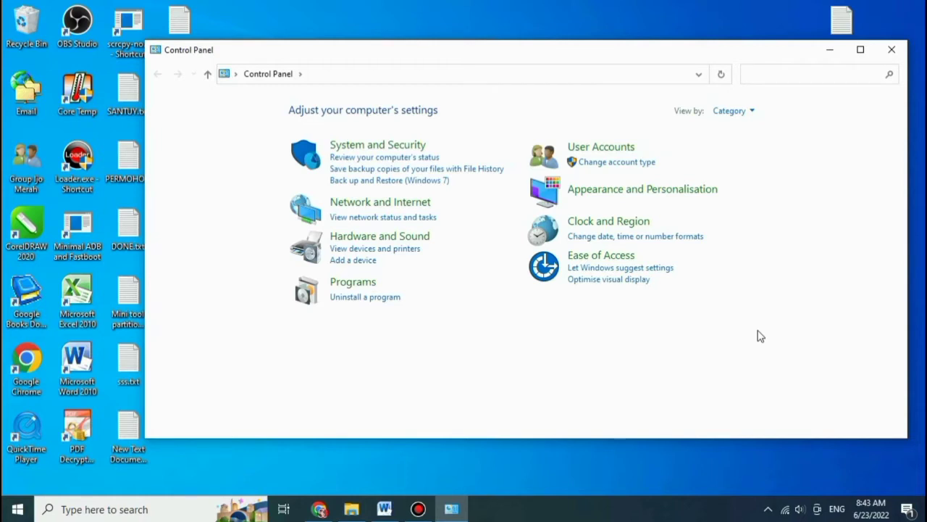
Step: Show the Control Panel items as small icons, as large icons, and again by Category
{"action": "left_click", "coordinate": [754, 112]}
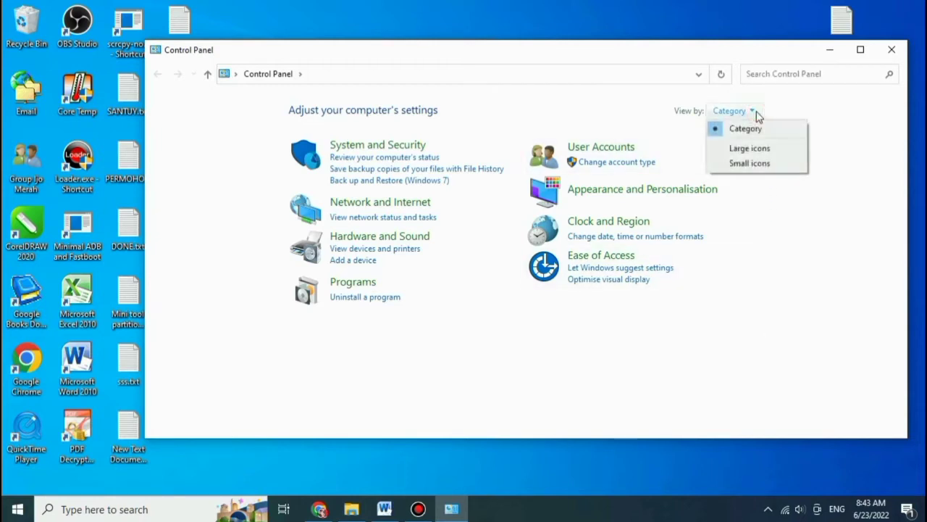
{"action": "left_click", "coordinate": [751, 165]}
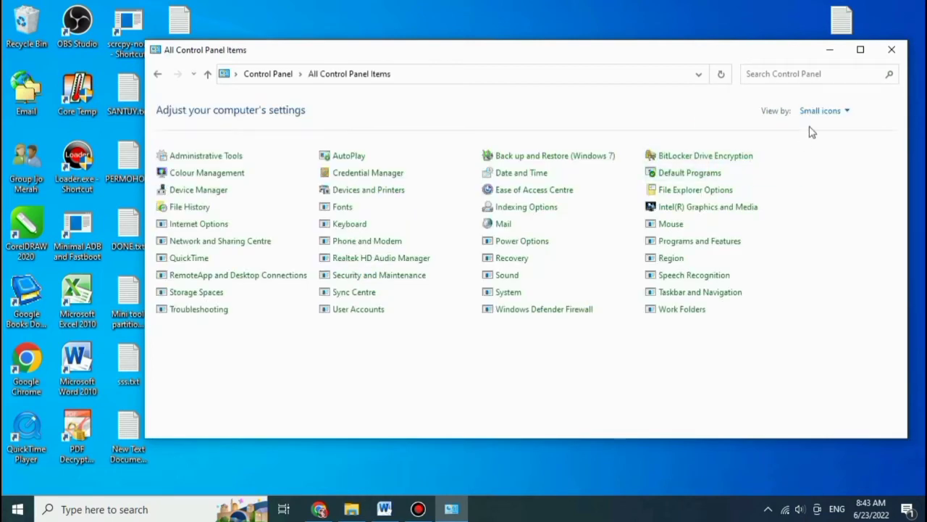
{"action": "left_click", "coordinate": [847, 111]}
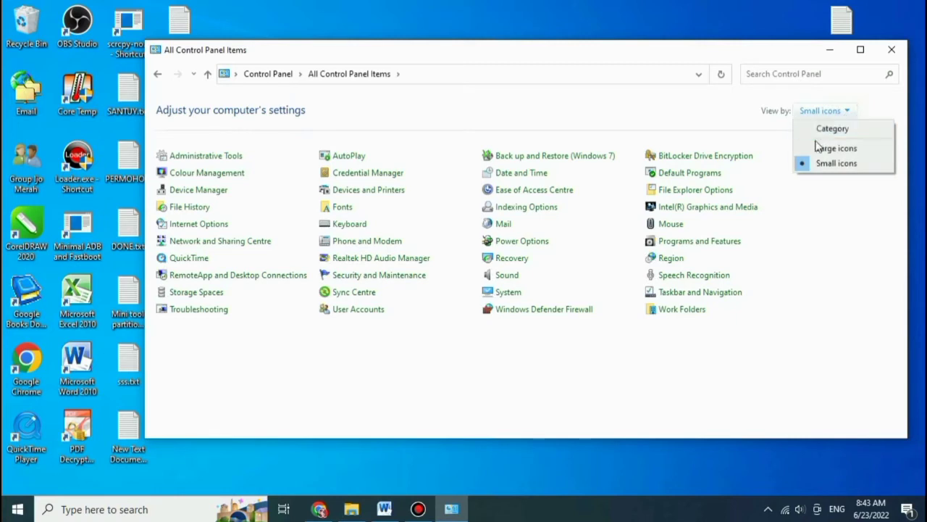
{"action": "left_click", "coordinate": [819, 148]}
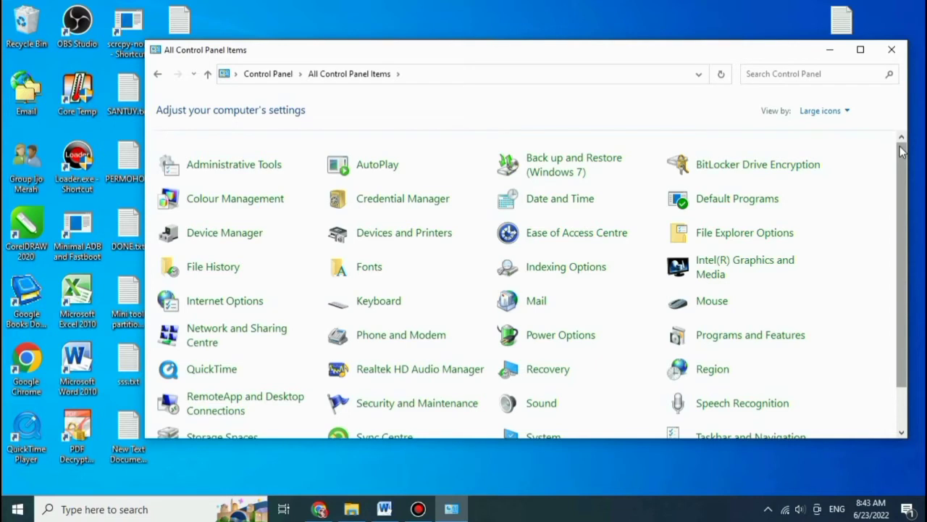
{"action": "left_click", "coordinate": [845, 108]}
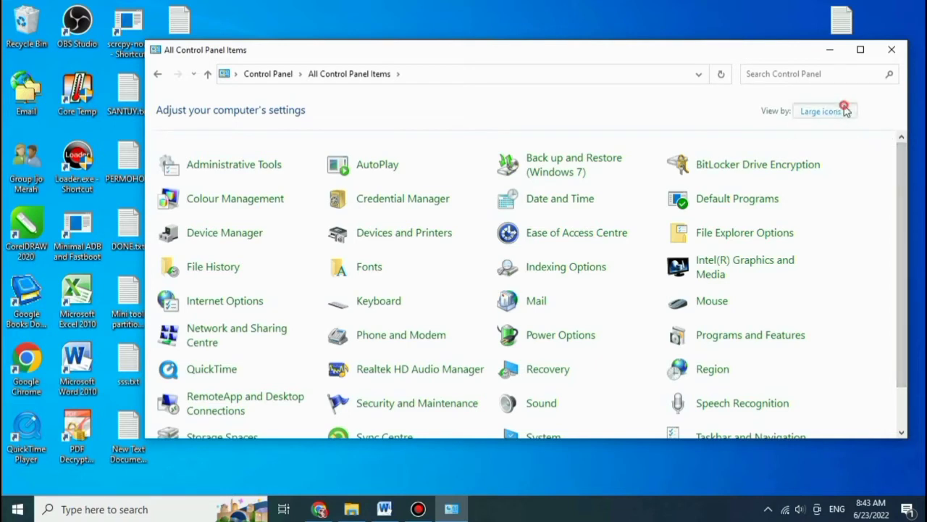
{"action": "left_click", "coordinate": [835, 129]}
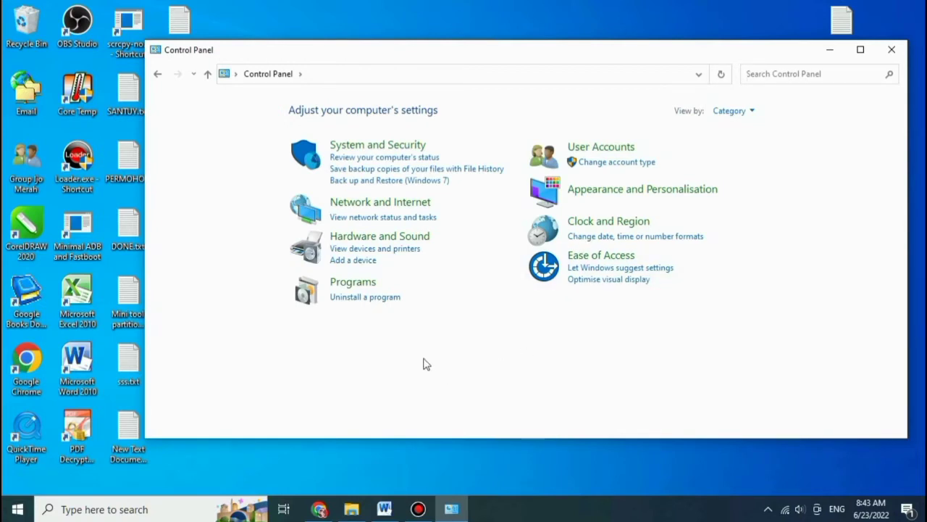
Step: Open the list of installed programs for uninstalling from the Control Panel's Programs category
{"action": "left_click", "coordinate": [351, 300]}
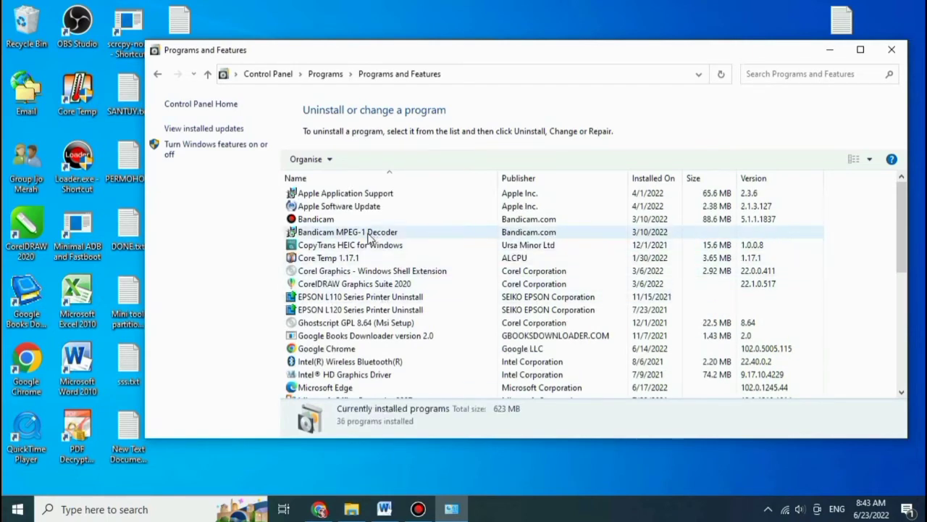
Step: Find QuickTime 7 in the installed programs list, show its uninstall, change and repair options, and dismiss them without choosing any
{"action": "scroll", "coordinate": [362, 248], "scroll_direction": "down", "scroll_amount": 5}
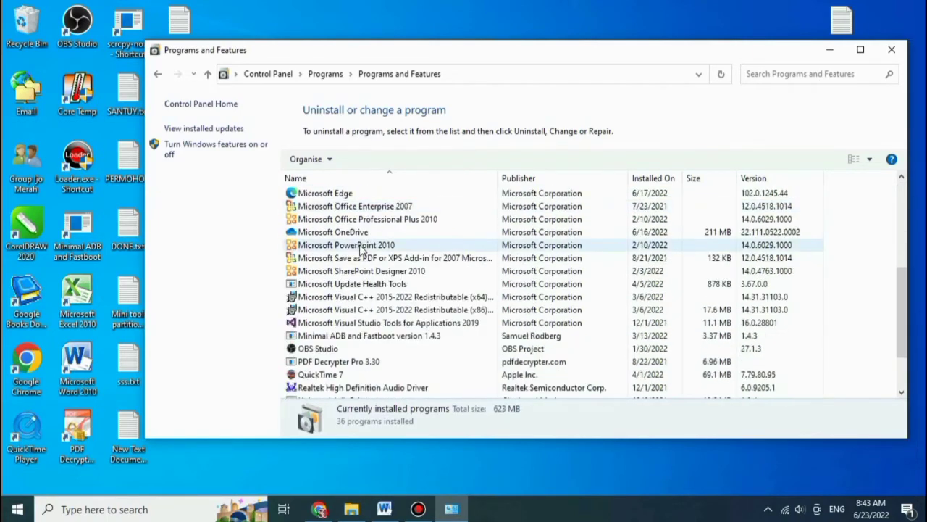
{"action": "scroll", "coordinate": [362, 248], "scroll_direction": "down", "scroll_amount": 2}
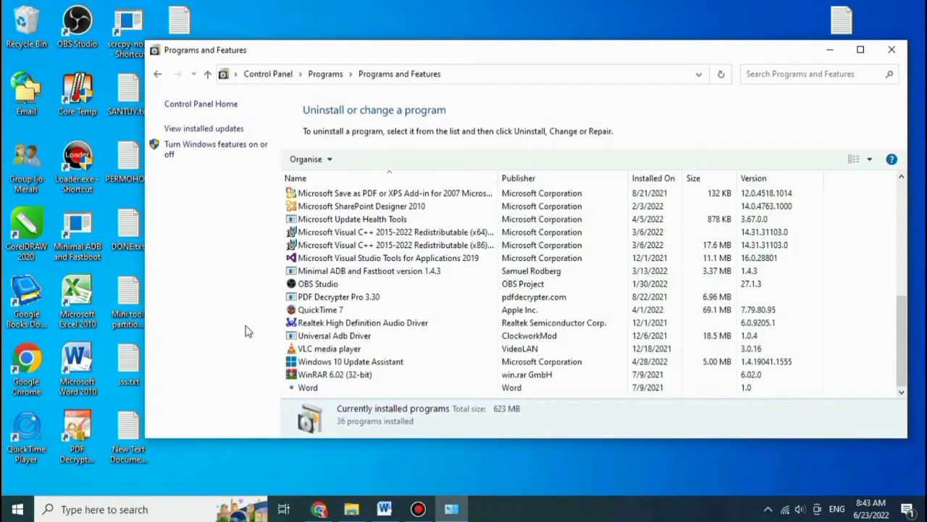
{"action": "left_click", "coordinate": [319, 311]}
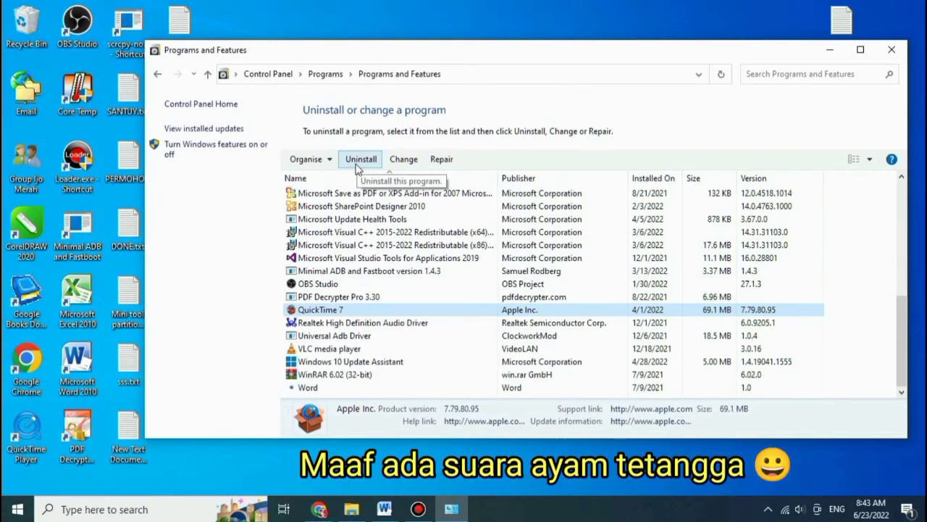
{"action": "right_click", "coordinate": [303, 312]}
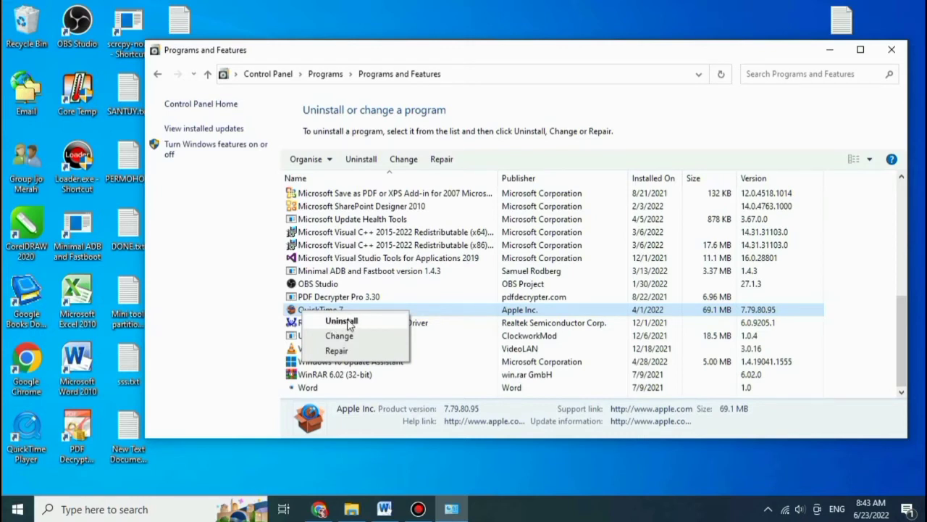
{"action": "left_click", "coordinate": [226, 345]}
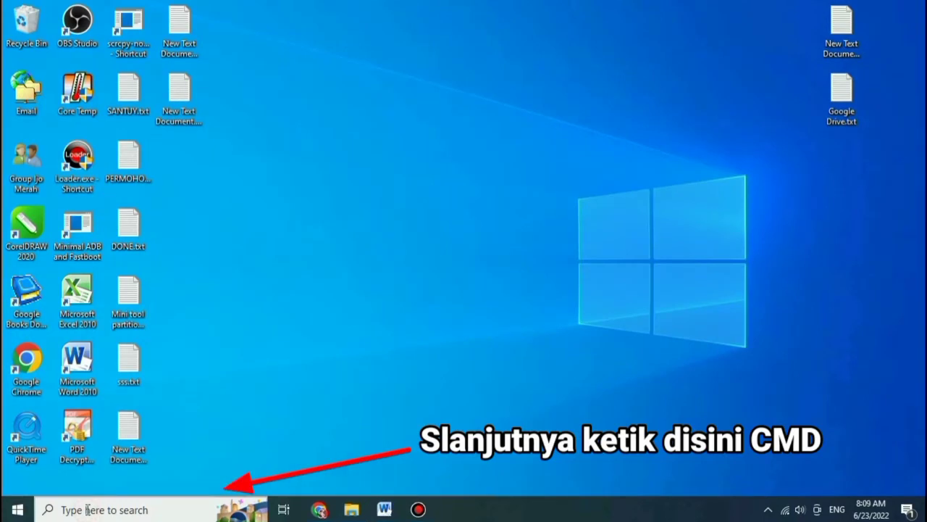
Step: Search Windows for "cmd", run Command Prompt as administrator and reposition its window on the desktop
{"action": "left_click", "coordinate": [87, 510]}
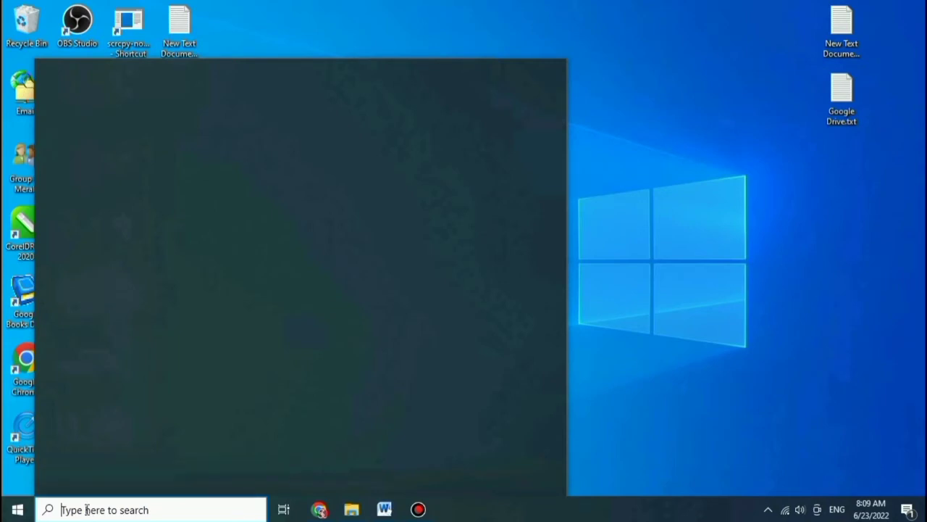
{"action": "type", "text": "cmd"}
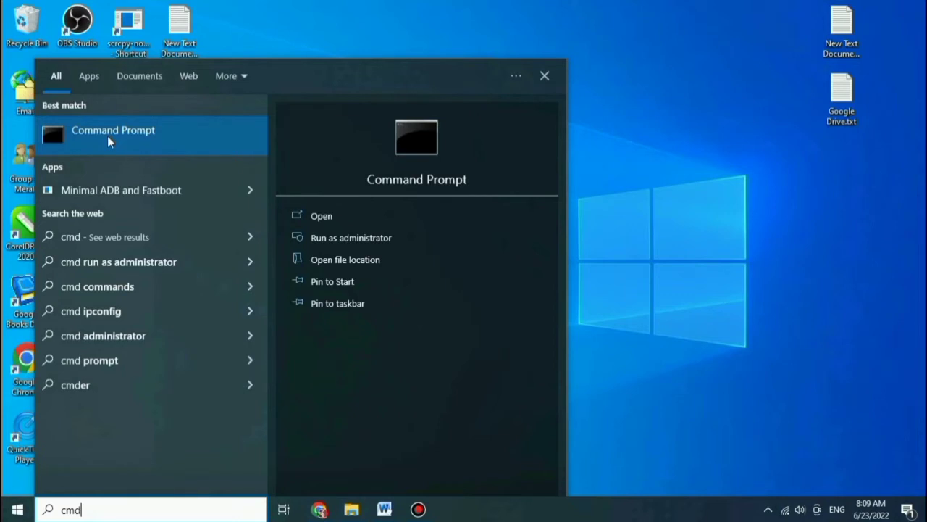
{"action": "right_click", "coordinate": [109, 141]}
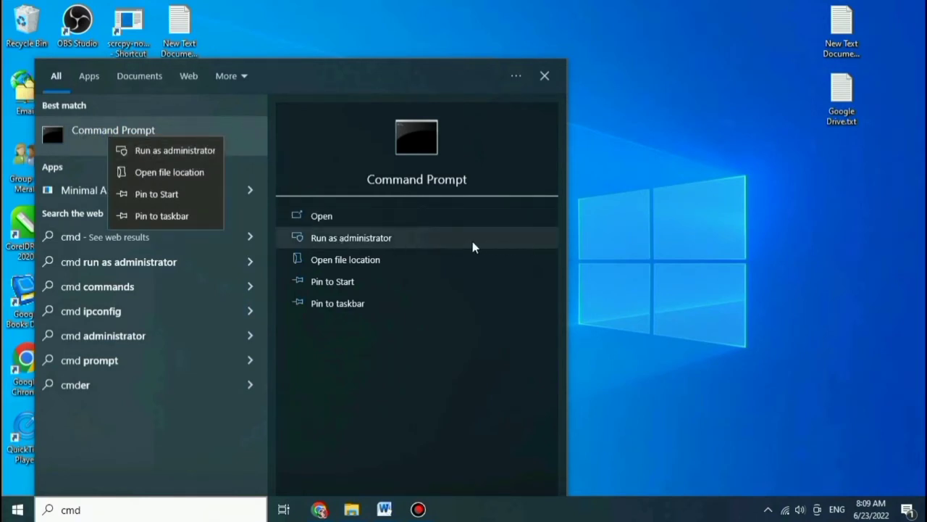
{"action": "key", "text": "Escape"}
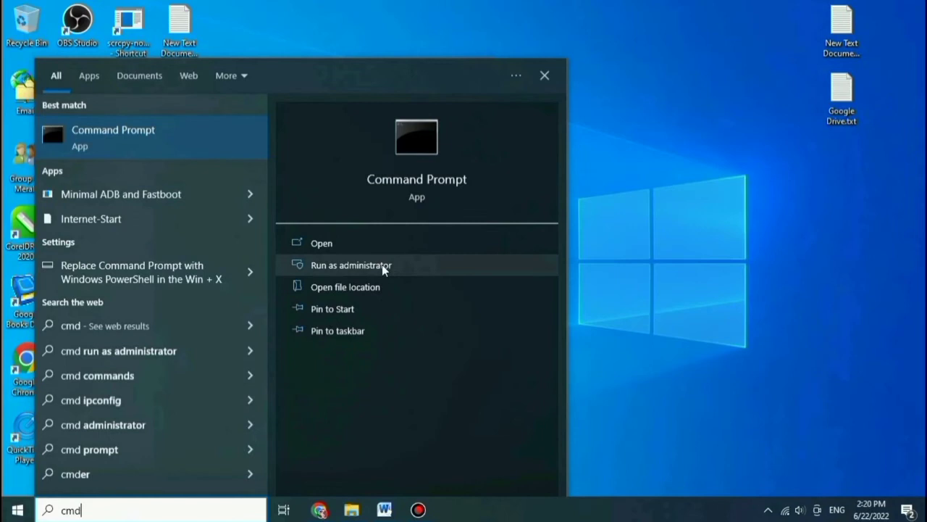
{"action": "left_click", "coordinate": [382, 264]}
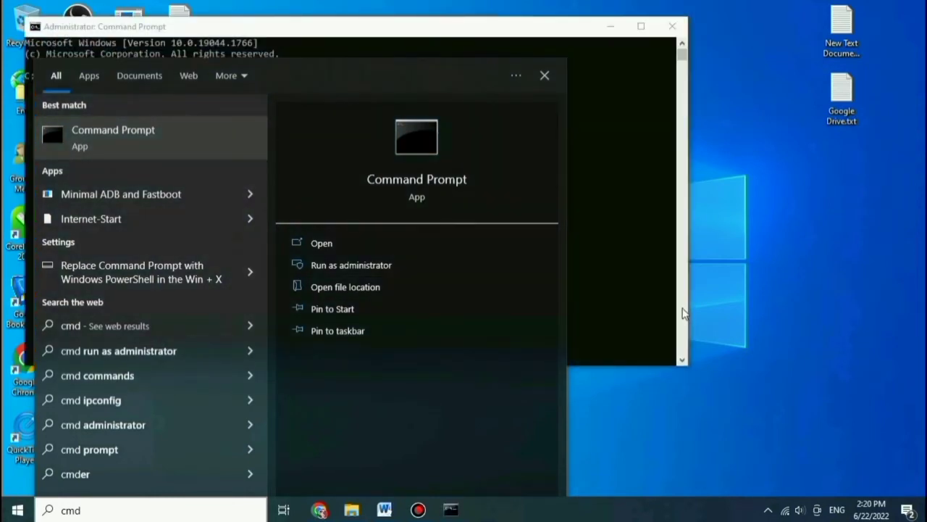
{"action": "left_click", "coordinate": [544, 76]}
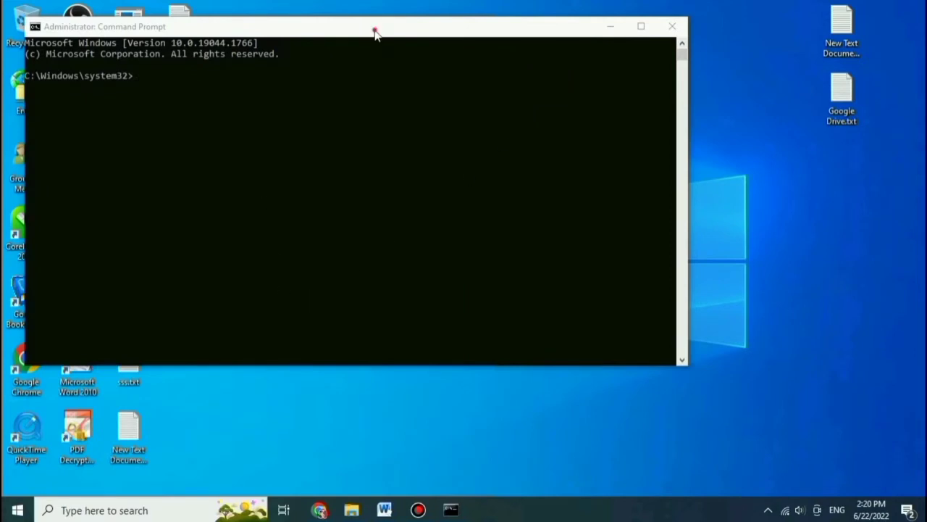
{"action": "left_click_drag", "start_coordinate": [373, 31], "coordinate": [505, 93]}
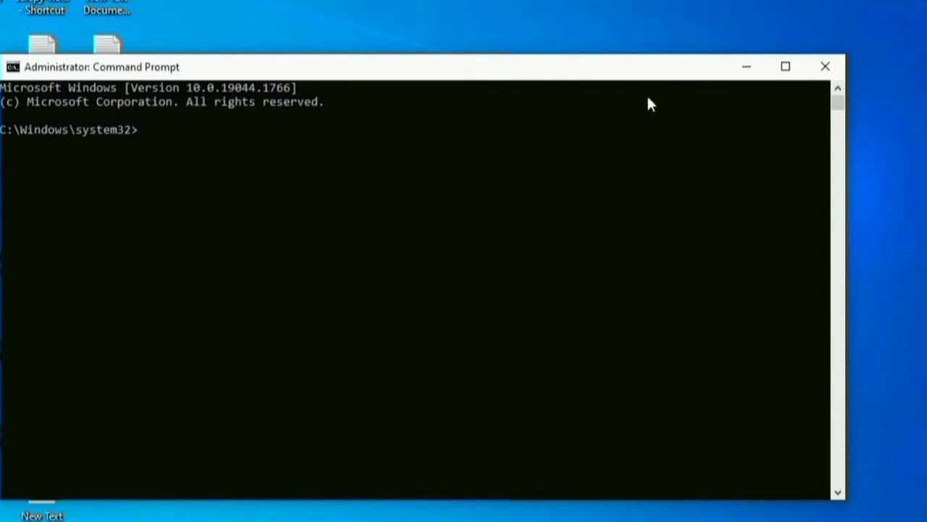
{"action": "left_click_drag", "start_coordinate": [632, 64], "coordinate": [668, 41]}
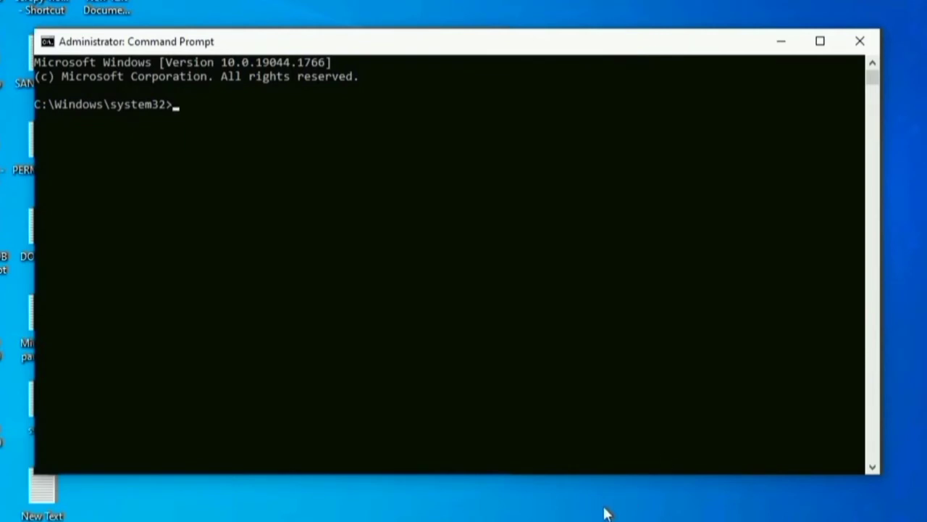
Step: Check and repair the USB drive with chkdsk E: /f /r, answering Y to converting lost chains to files
{"action": "type", "text": "chkdsk"}
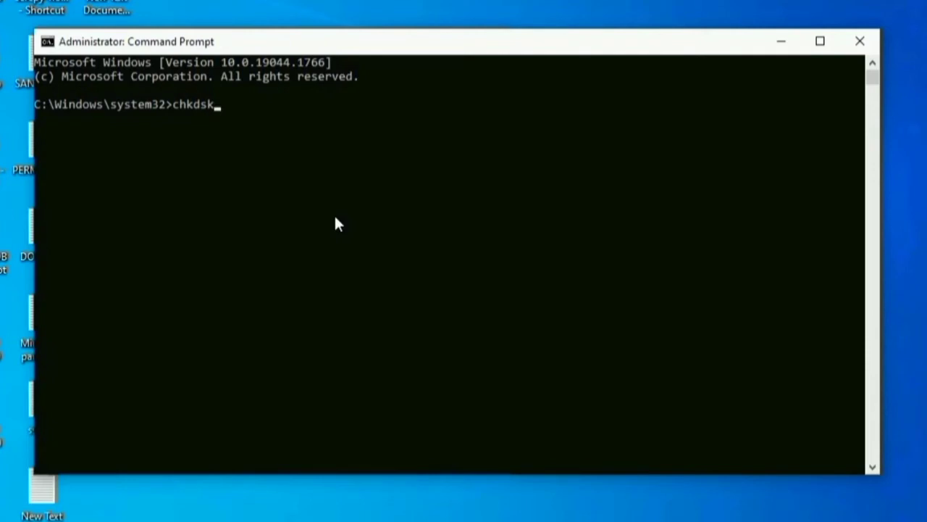
{"action": "type", "text": " E: /f /r"}
{"action": "key", "text": "Return"}
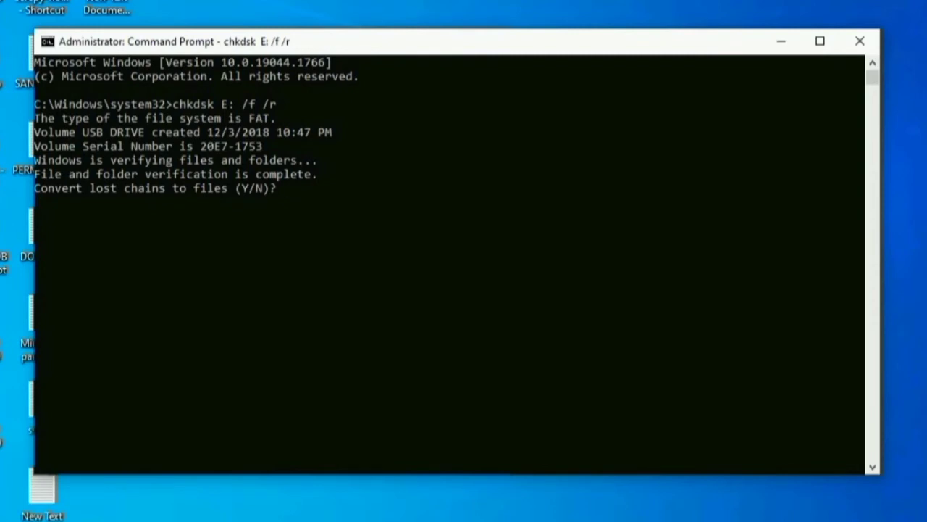
{"action": "type", "text": "Y"}
{"action": "key", "text": "Return"}
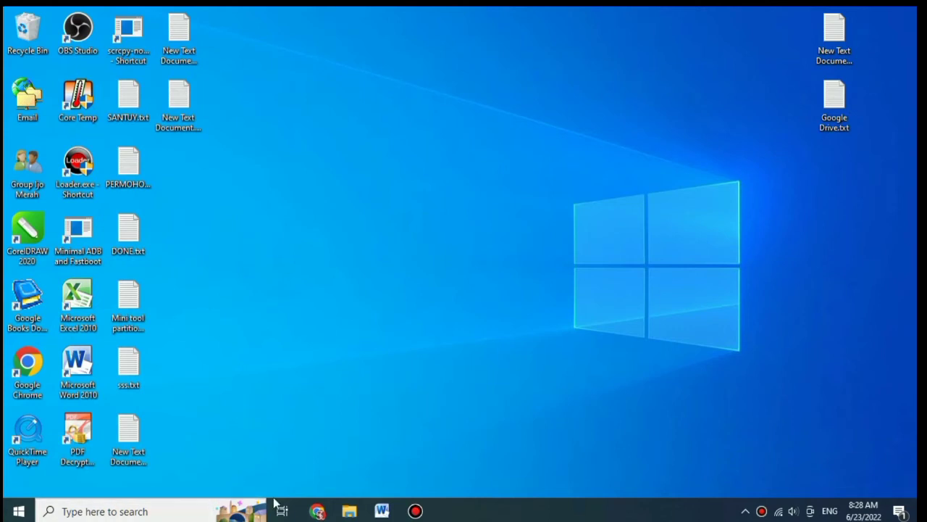
Step: Search Windows for "cmd", open Command Prompt without administrator rights and move its window toward the middle of the desktop
{"action": "left_click", "coordinate": [150, 512]}
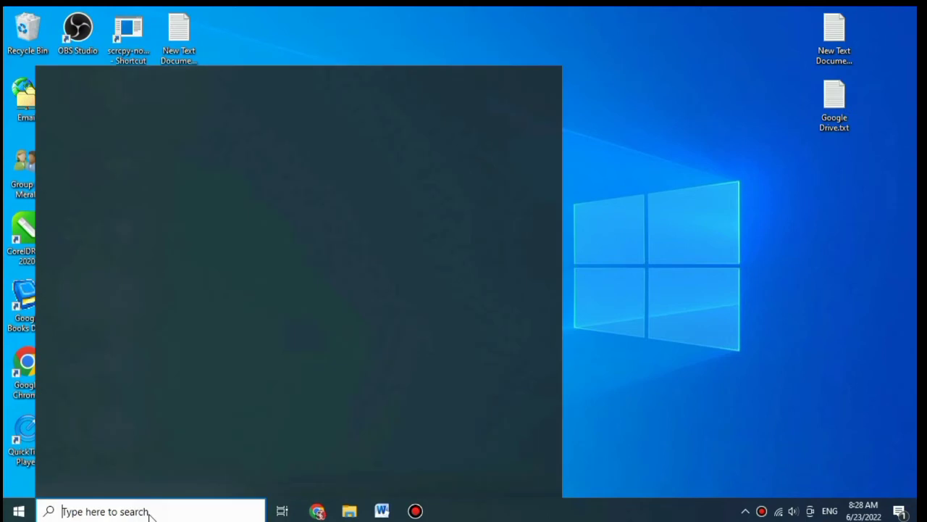
{"action": "type", "text": "cmd"}
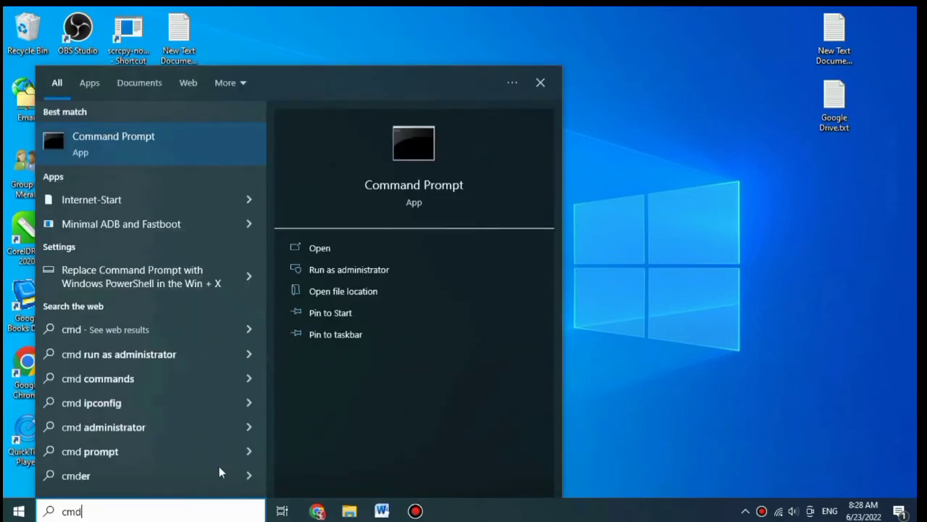
{"action": "left_click", "coordinate": [126, 141]}
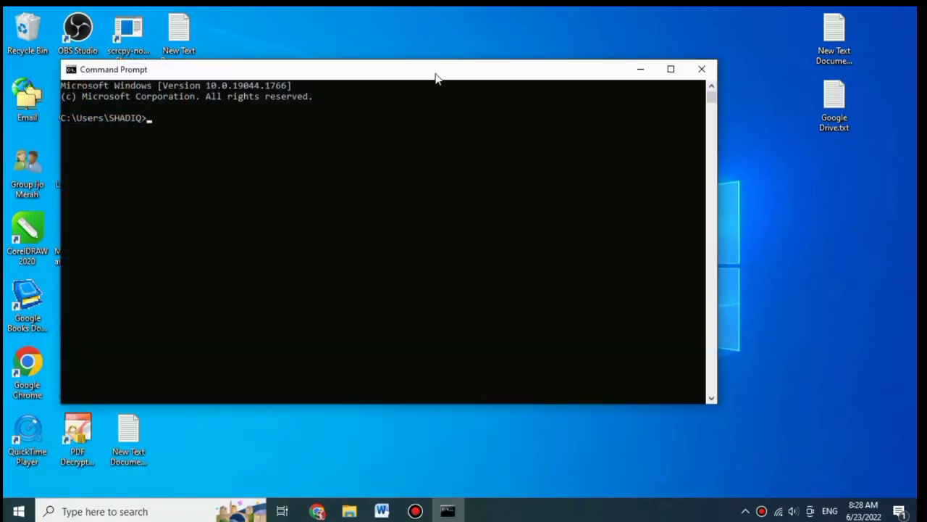
{"action": "left_click_drag", "start_coordinate": [436, 77], "coordinate": [544, 110]}
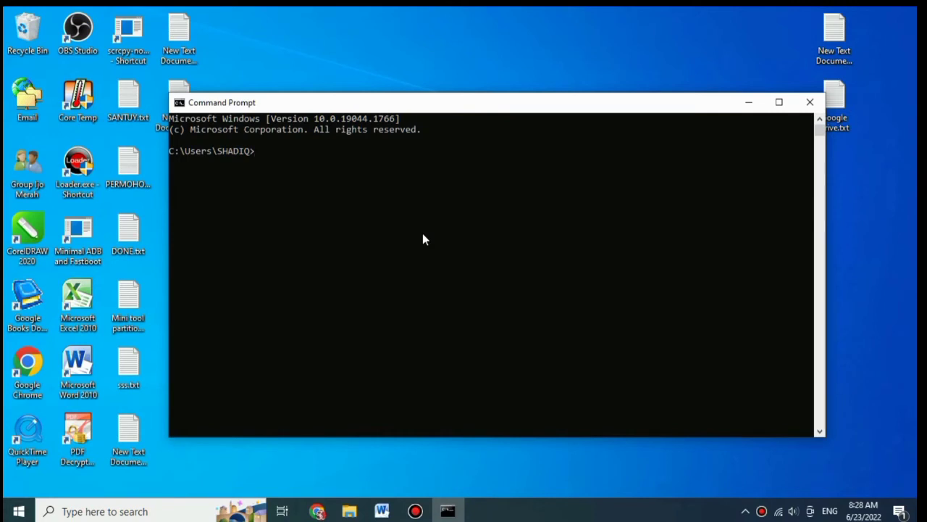
Step: Try to check and fix drive D with the command chkdsk d: /f
{"action": "type", "text": "chkdsk"}
{"action": "type", "text": "d: f"}
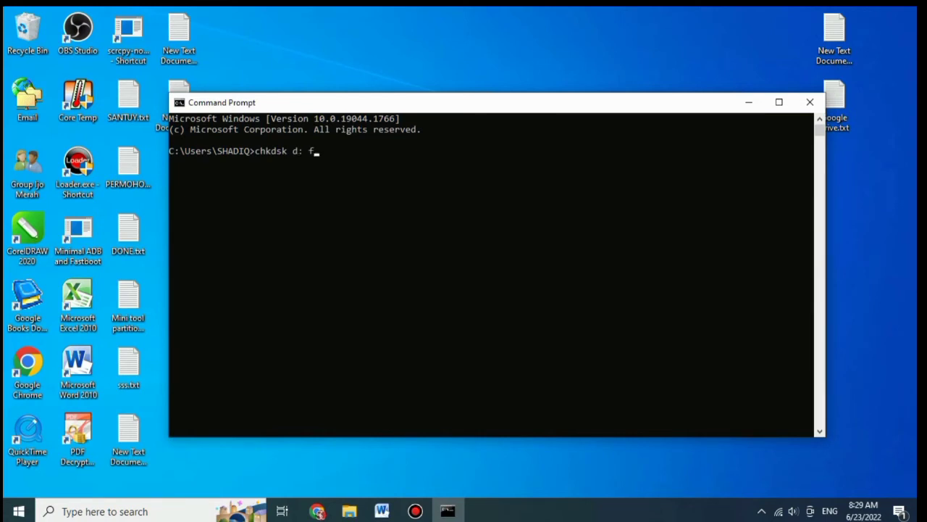
{"action": "key", "text": "BackSpace"}
{"action": "type", "text": "/f"}
{"action": "key", "text": "Return"}
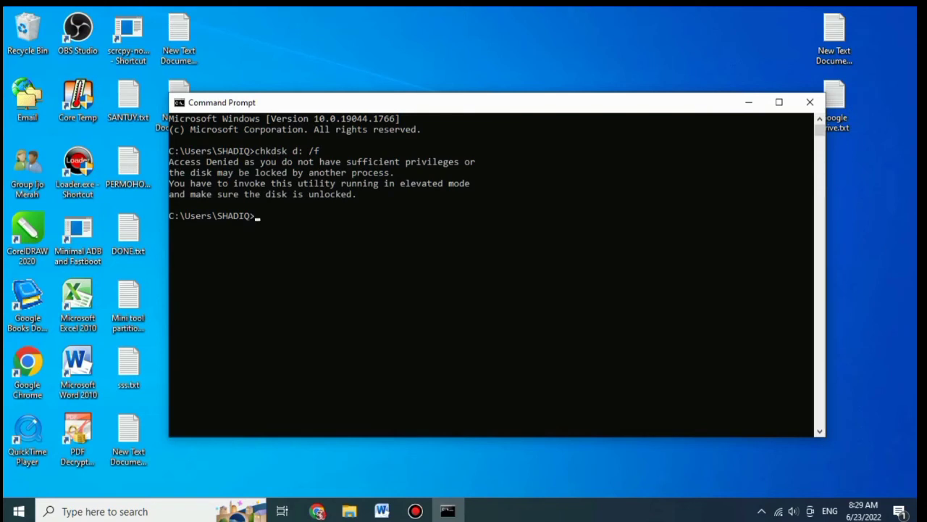
Step: Look up the USB drive's letter in This PC, and check and fix that drive with chkdsk E: /f
{"action": "left_click", "coordinate": [348, 511]}
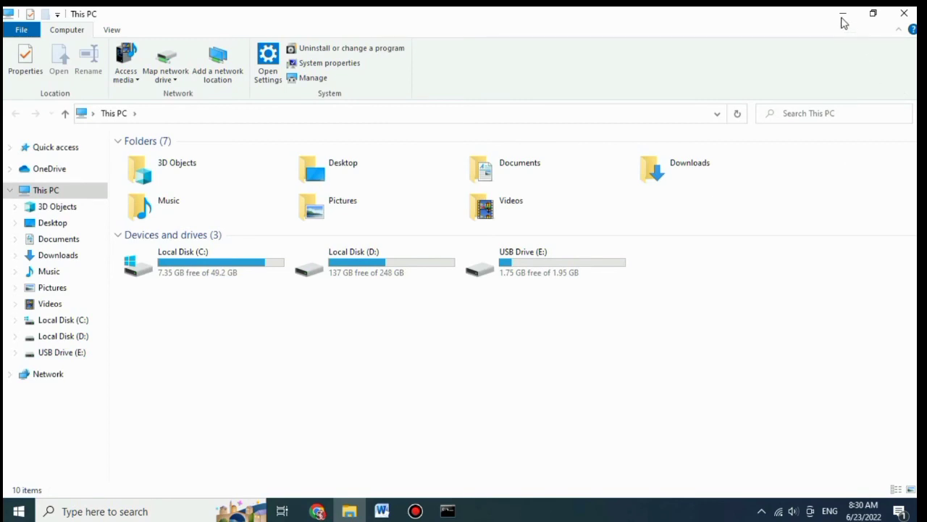
{"action": "left_click", "coordinate": [843, 16]}
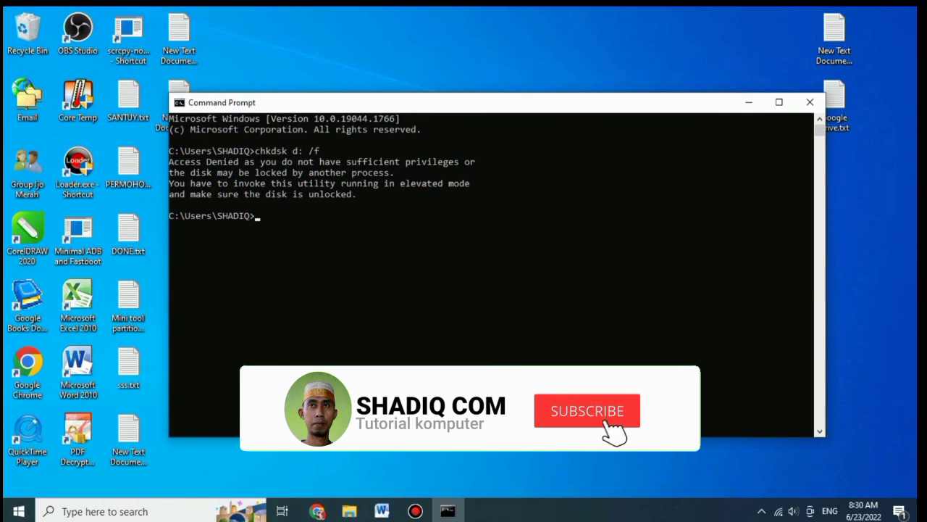
{"action": "type", "text": "ch"}
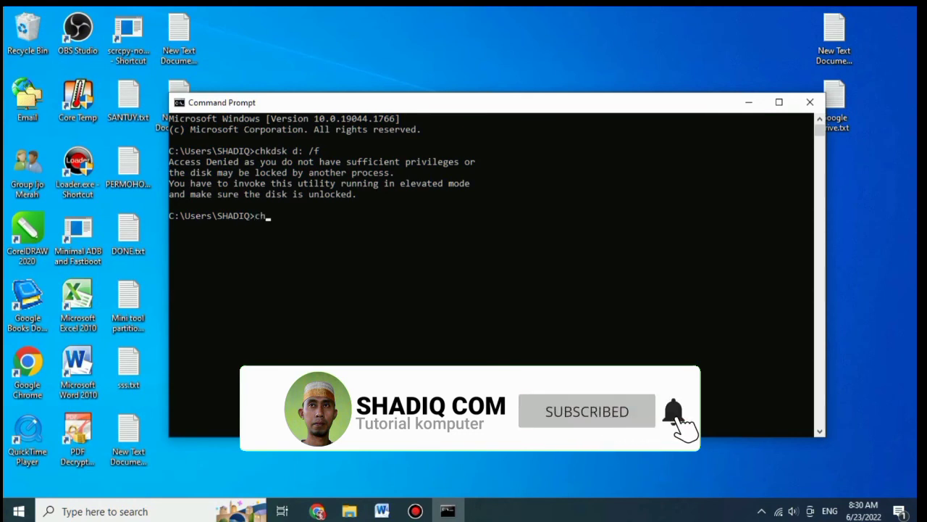
{"action": "type", "text": "kds"}
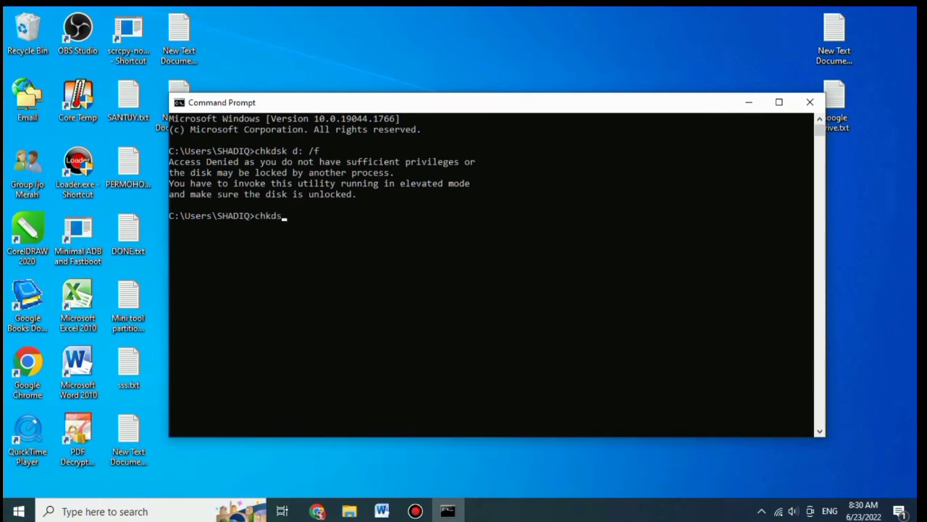
{"action": "type", "text": "k"}
{"action": "type", "text": "e"}
{"action": "key", "text": "BackSpace"}
{"action": "type", "text": "E: /f"}
{"action": "key", "text": "Return"}
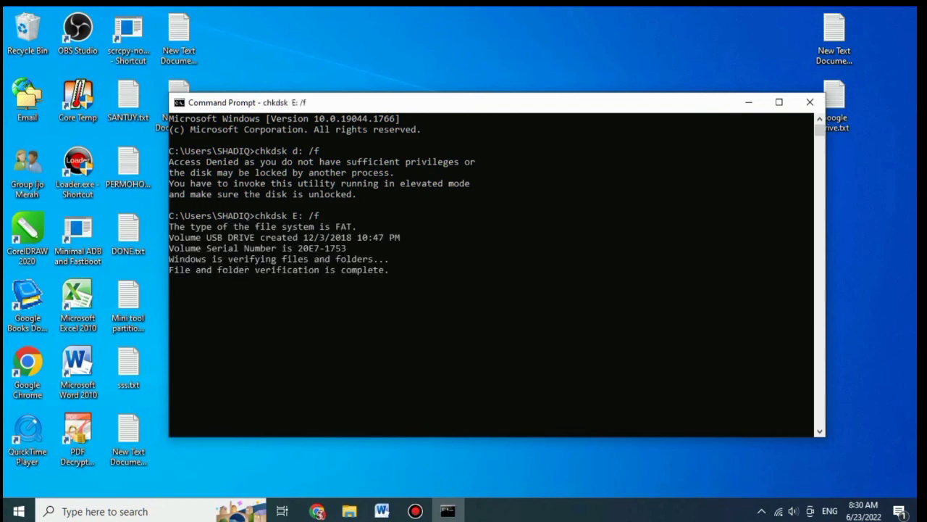